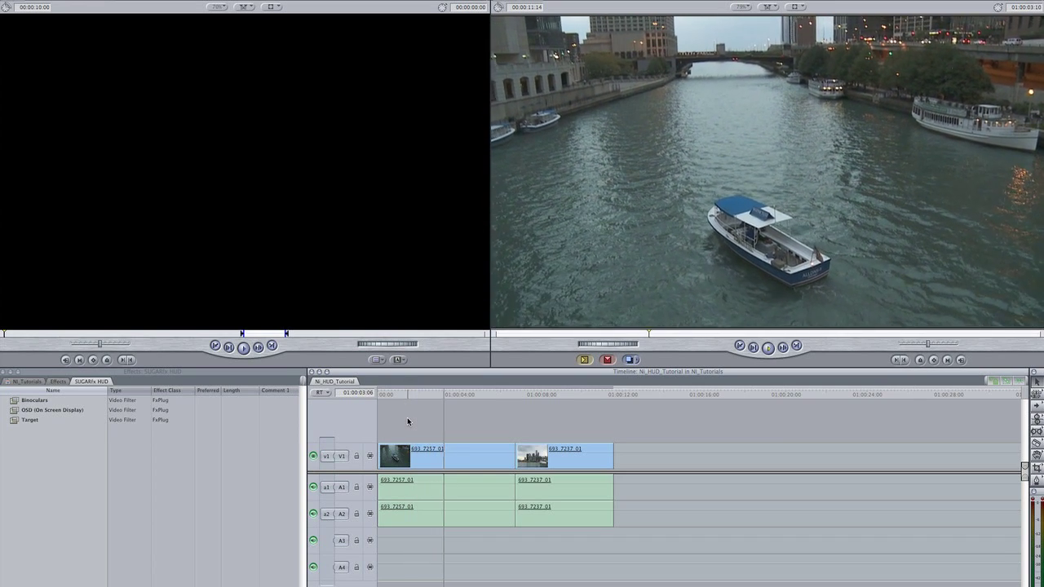
Step: Switch from Final Cut Pro through Motion to After Effects
{"action": "key", "text": "super+Tab"}
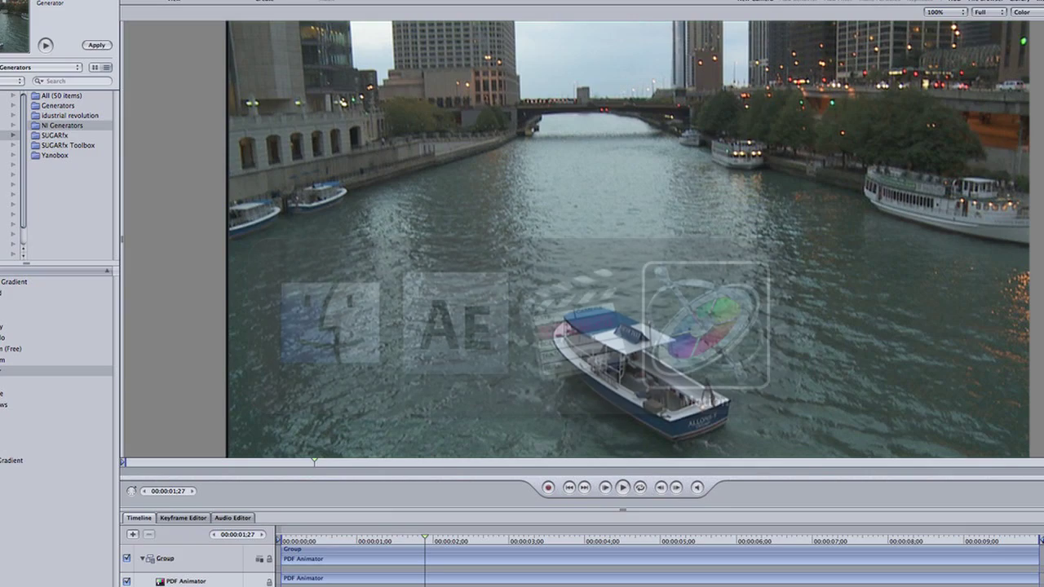
{"action": "key", "text": "super+Tab"}
{"action": "key", "text": "super+Tab"}
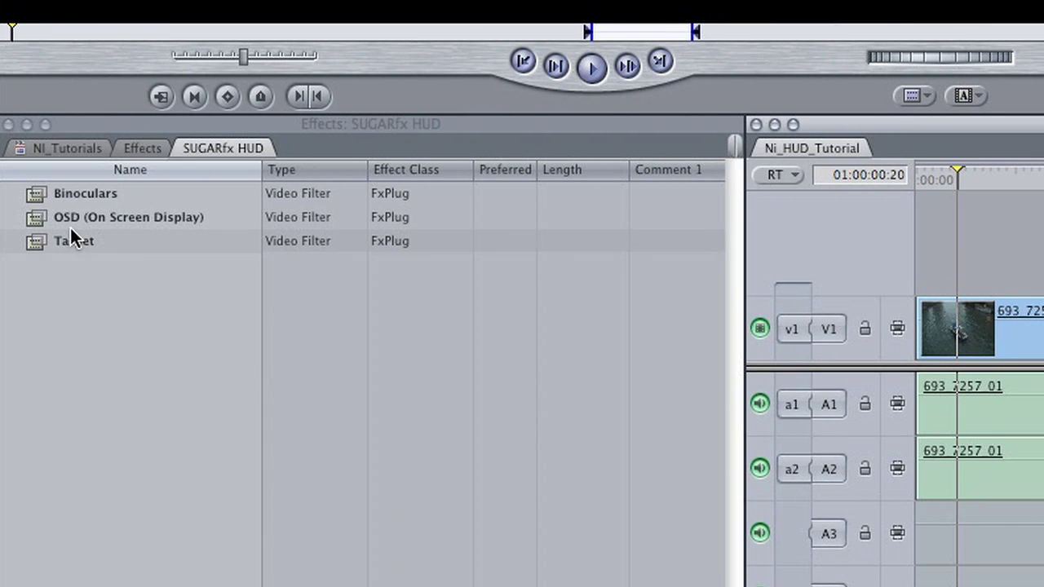
Step: Apply the SUGARfx HUD Binoculars filter to the first boat clip on V1
{"action": "left_click", "coordinate": [26, 189]}
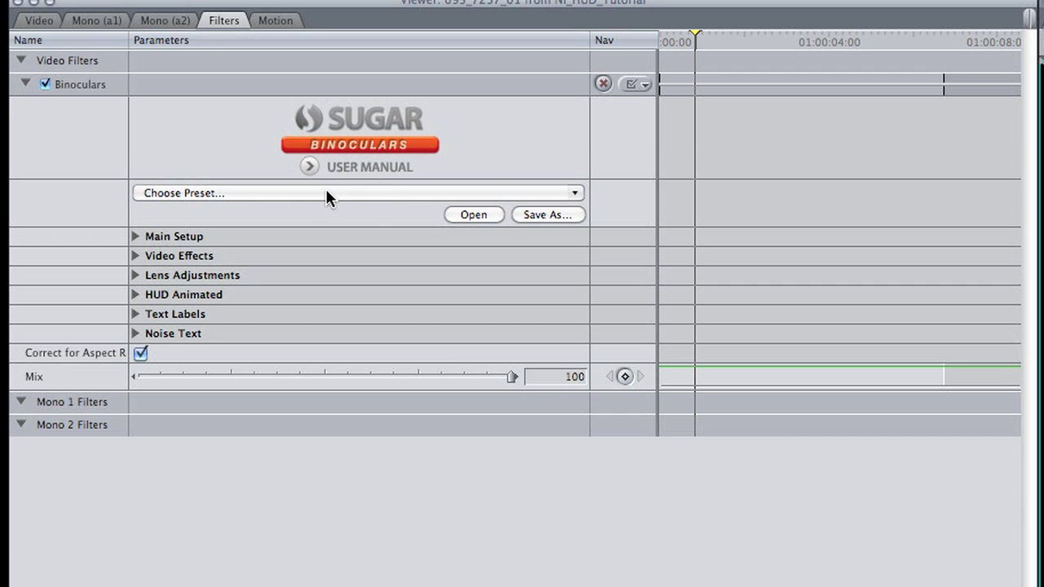
Step: Try the Infrared and Heat Sensor CU presets, then settle on Night Vision Zoom Out of Focus
{"action": "left_click", "coordinate": [326, 193]}
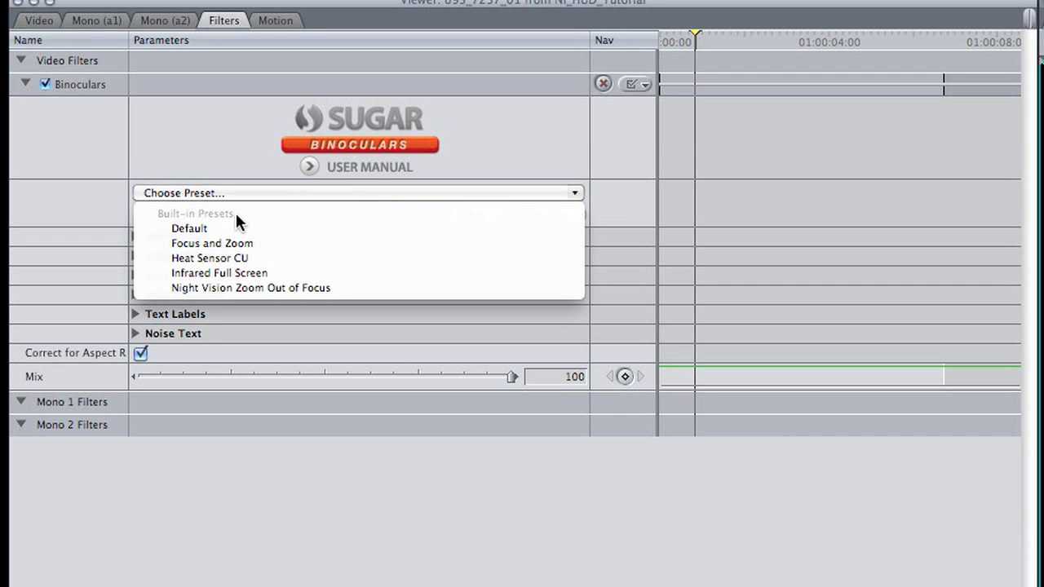
{"action": "left_click", "coordinate": [271, 271]}
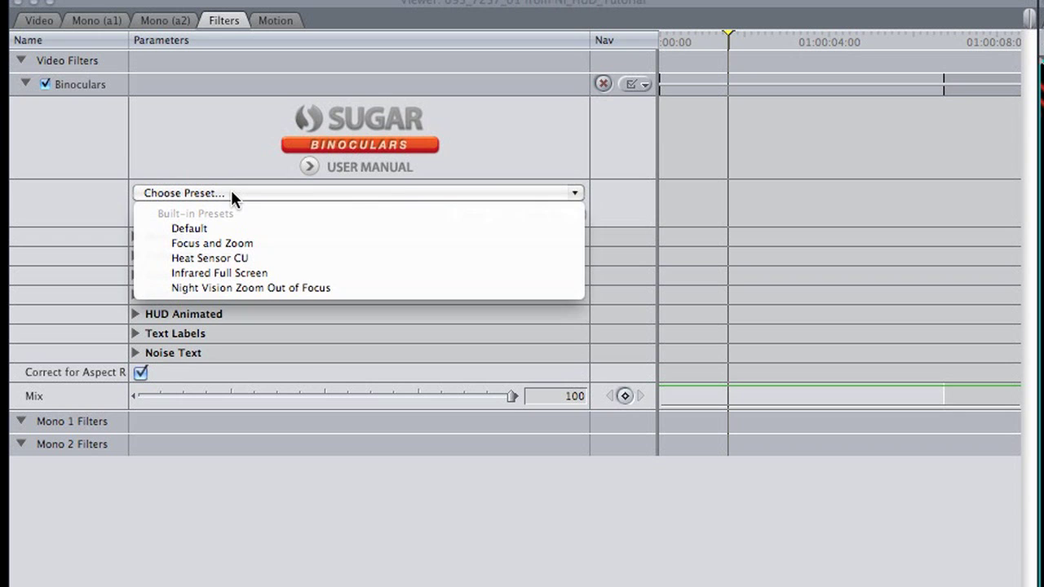
{"action": "left_click", "coordinate": [244, 258]}
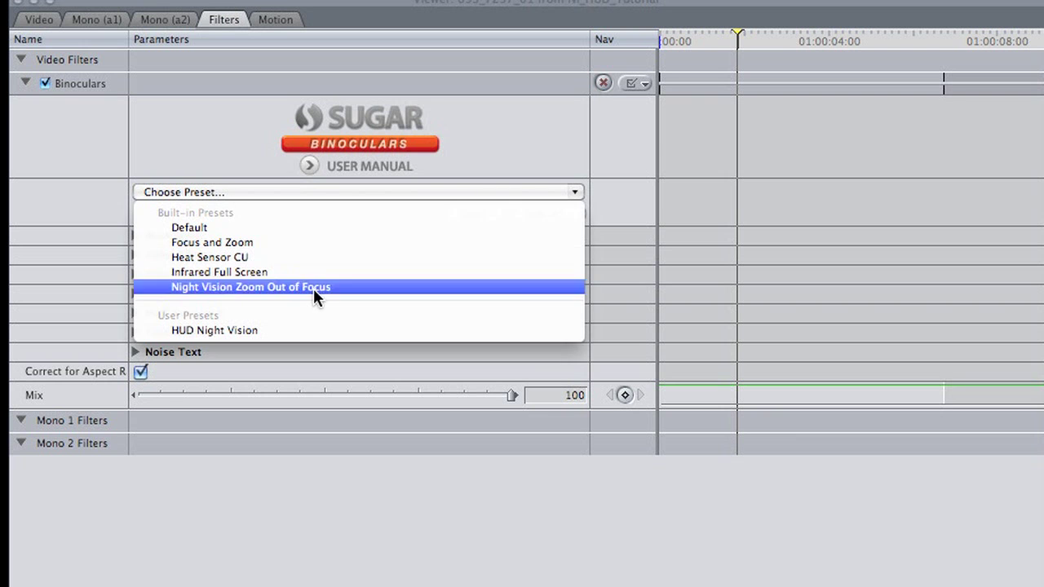
{"action": "left_click", "coordinate": [315, 287]}
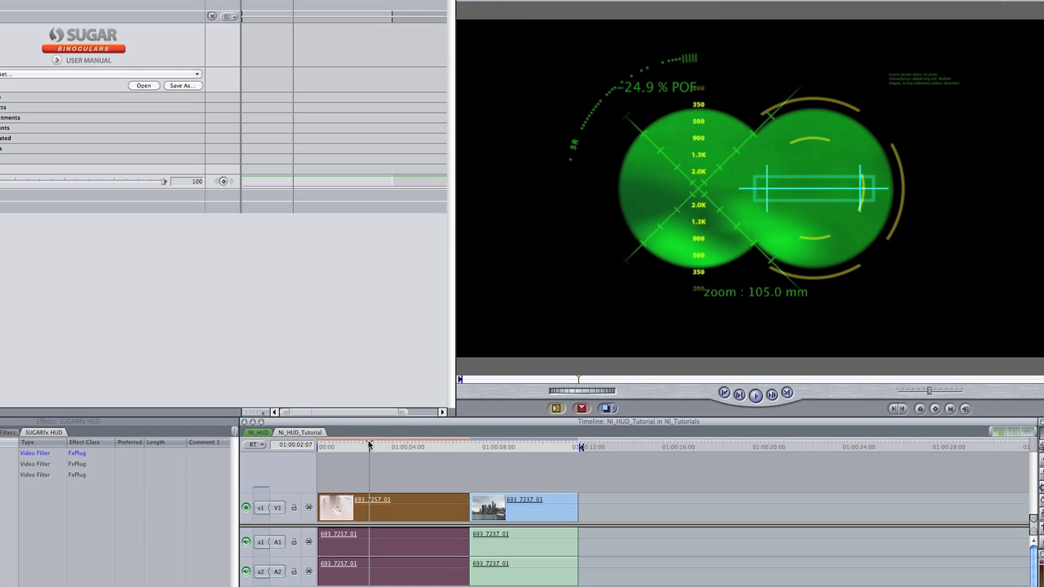
{"action": "mouse_move", "coordinate": [367, 446]}
{"action": "left_mouse_down"}
{"action": "mouse_move", "coordinate": [343, 446]}
{"action": "mouse_move", "coordinate": [353, 446]}
{"action": "left_mouse_up"}
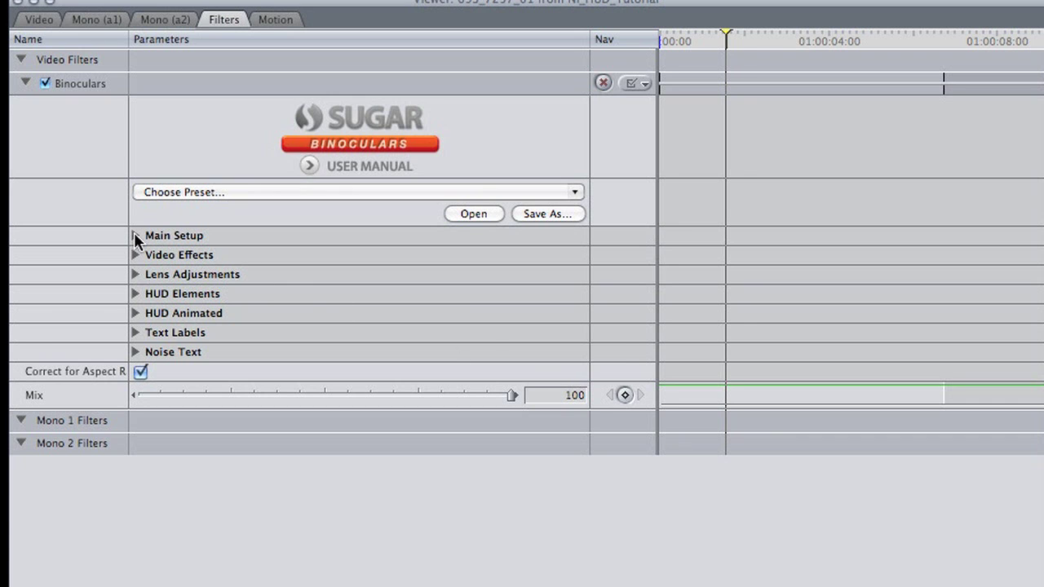
Step: In Main Setup, set the binocular Diameter to 3 and Position X to 250
{"action": "left_click", "coordinate": [135, 234]}
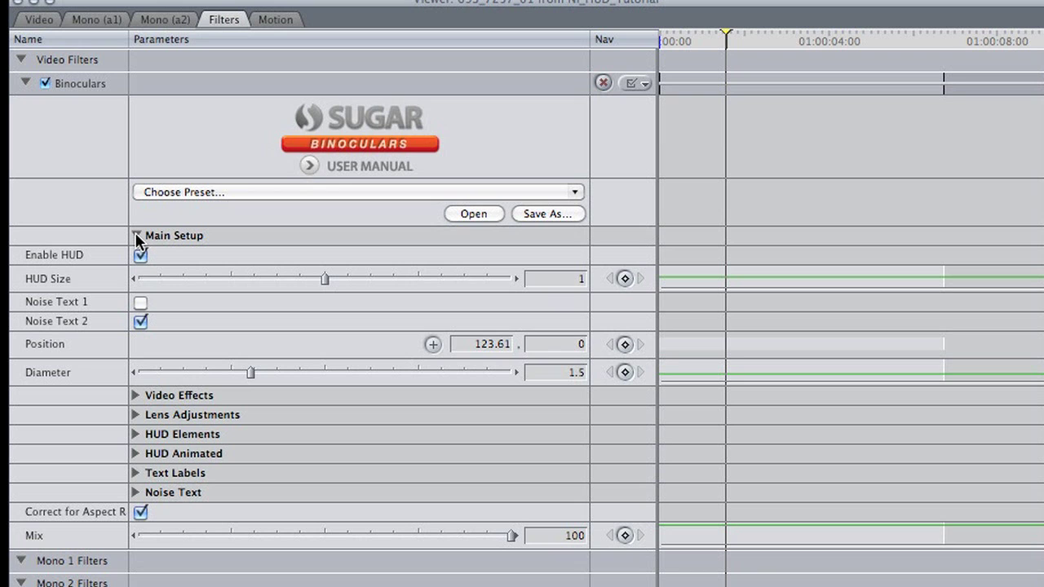
{"action": "left_click", "coordinate": [571, 371]}
{"action": "type", "text": "3"}
{"action": "key", "text": "Return"}
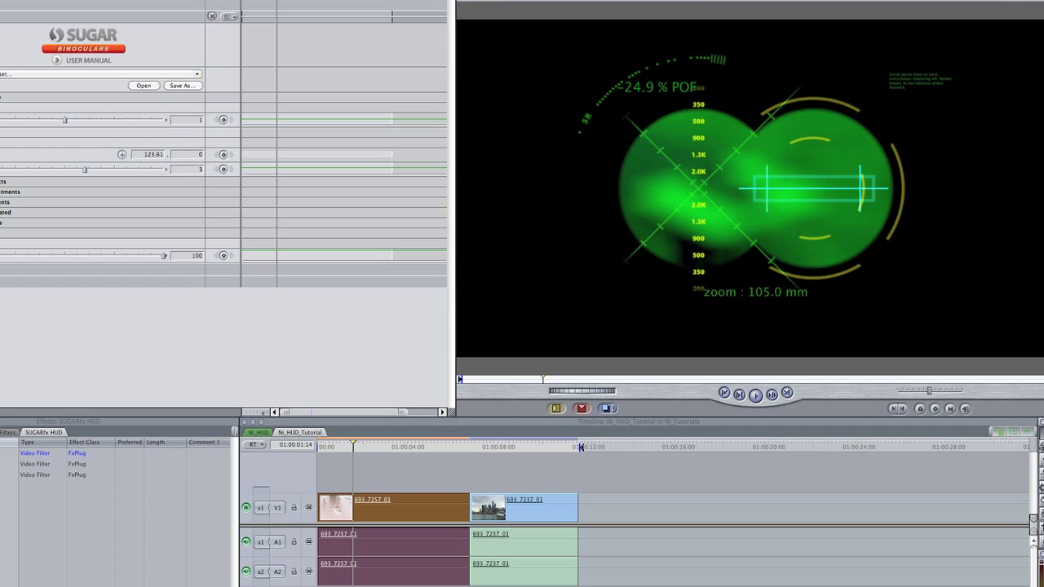
{"action": "left_click", "coordinate": [159, 155]}
{"action": "type", "text": "250"}
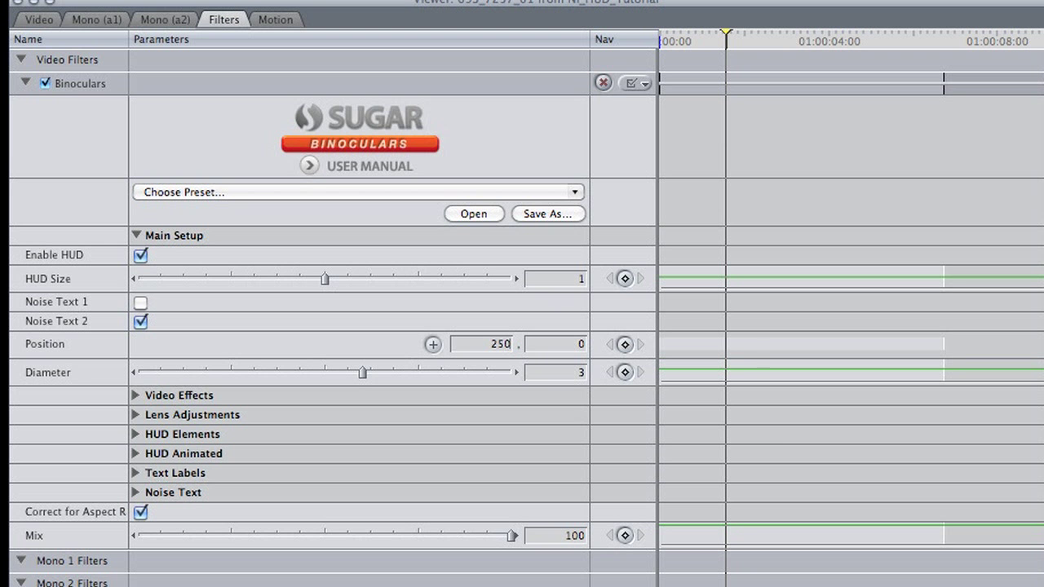
{"action": "key", "text": "Return"}
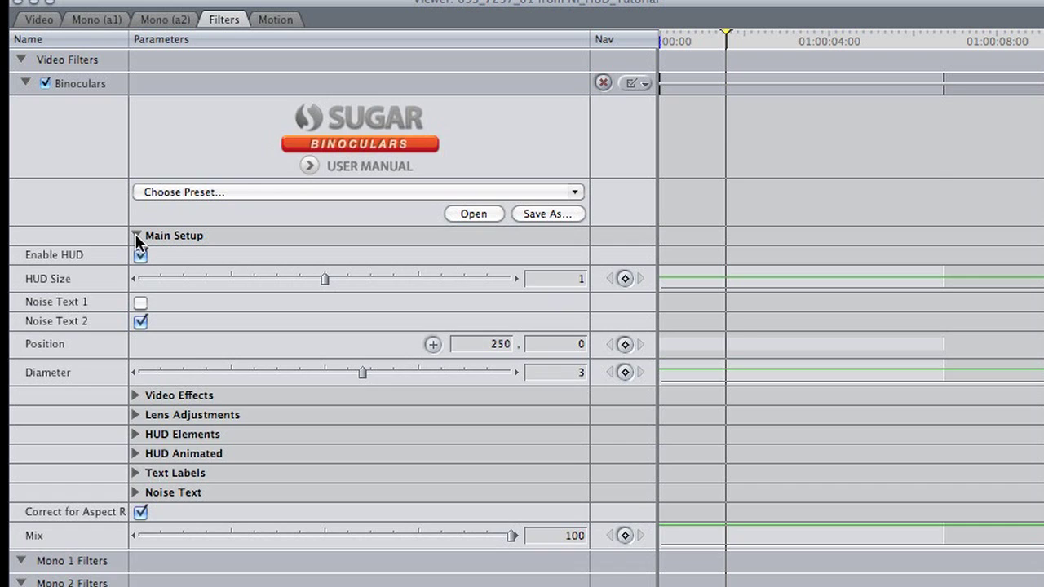
{"action": "left_click", "coordinate": [135, 233]}
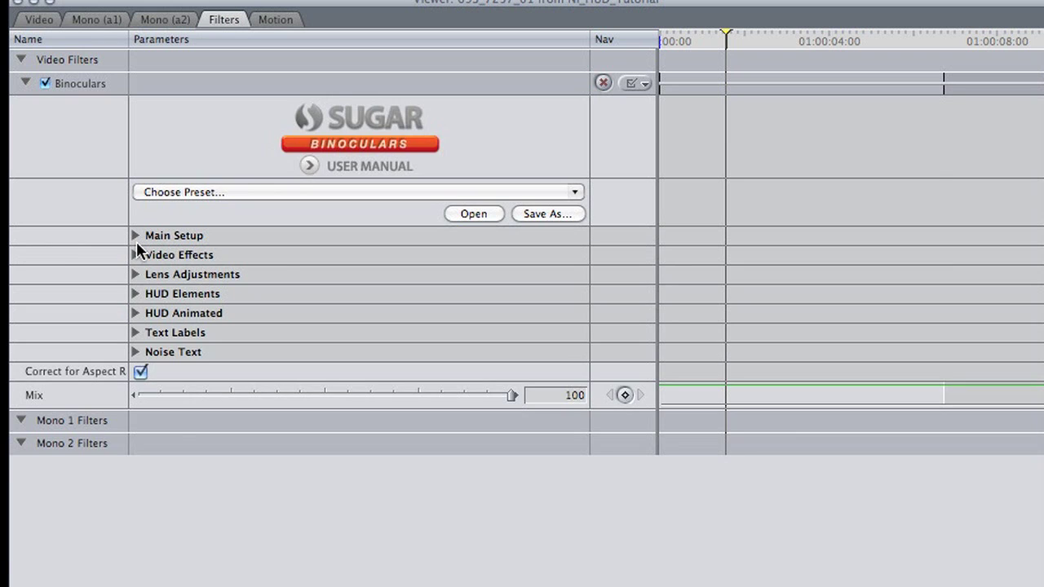
Step: Preview the Heat Sensor and Negative video effects, leave it on Normal, and show Lens Adjustments
{"action": "left_click", "coordinate": [136, 254]}
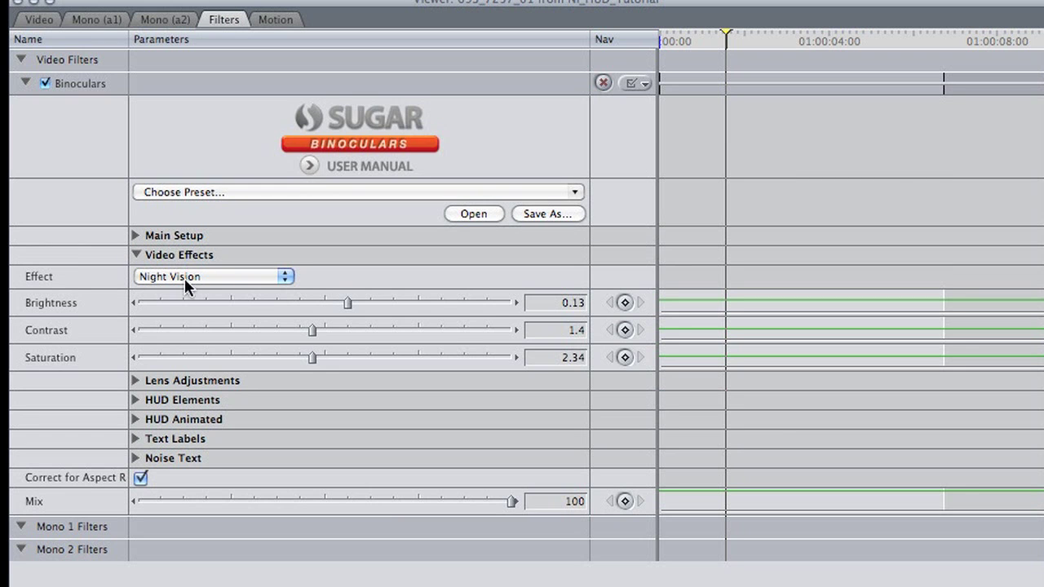
{"action": "left_click", "coordinate": [245, 279]}
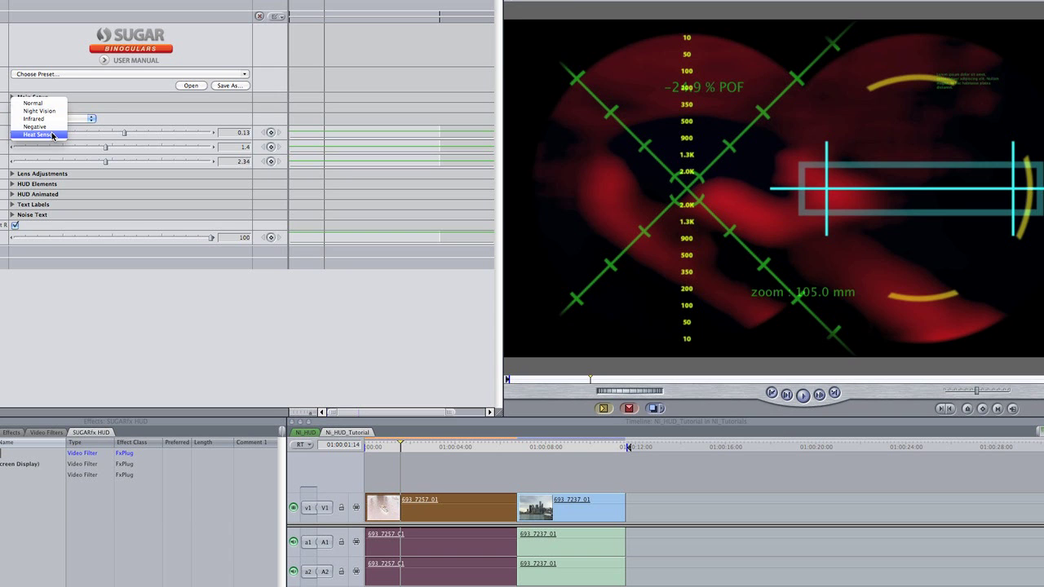
{"action": "left_click", "coordinate": [53, 135]}
{"action": "left_click", "coordinate": [54, 120]}
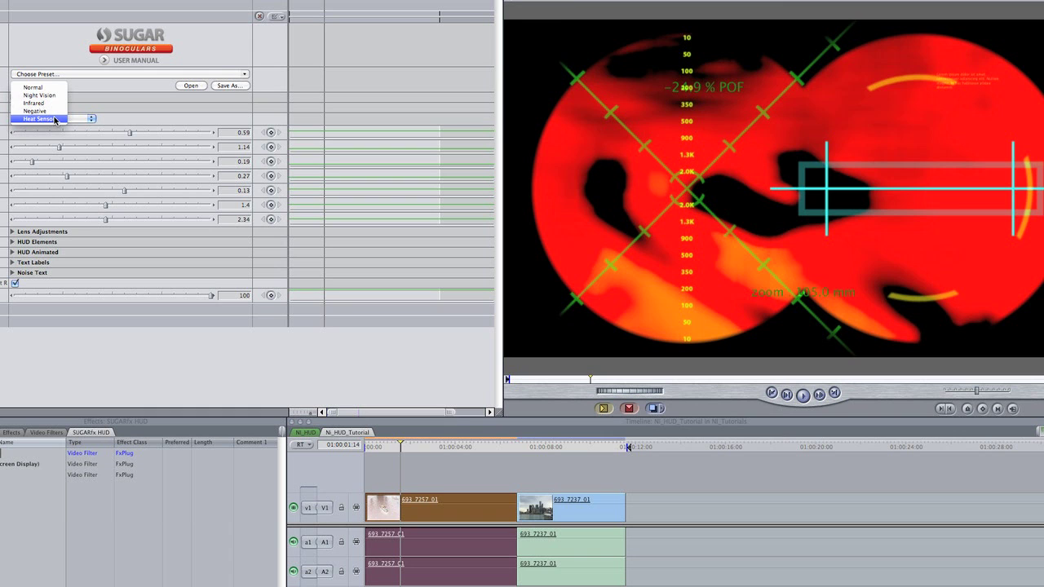
{"action": "left_click", "coordinate": [55, 113]}
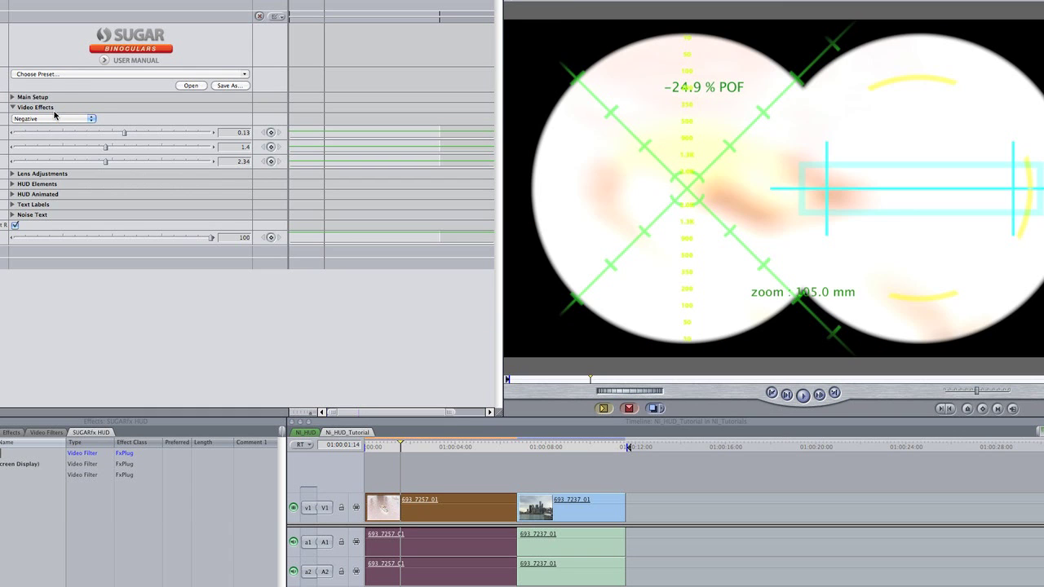
{"action": "left_click", "coordinate": [55, 115]}
{"action": "left_click", "coordinate": [52, 99]}
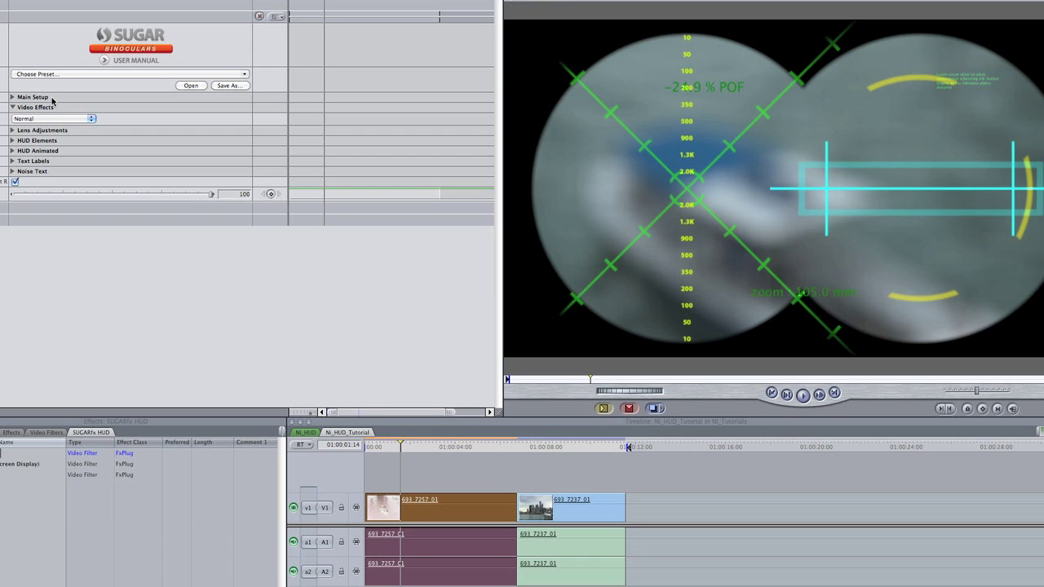
{"action": "left_click", "coordinate": [12, 106]}
{"action": "left_click", "coordinate": [12, 130]}
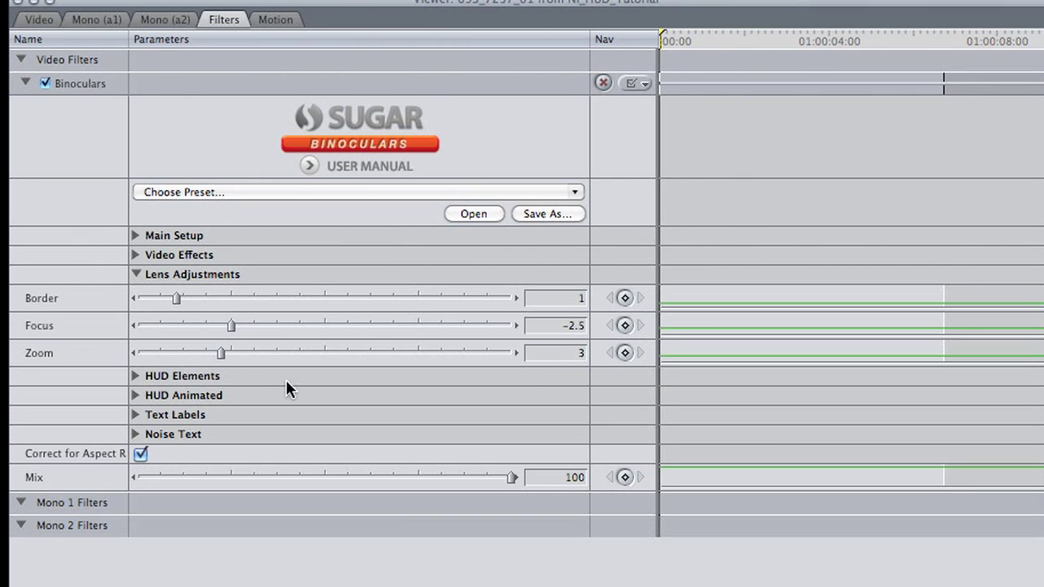
Step: Set the lens Zoom to 1
{"action": "left_click", "coordinate": [557, 356]}
{"action": "type", "text": "1"}
{"action": "key", "text": "Return"}
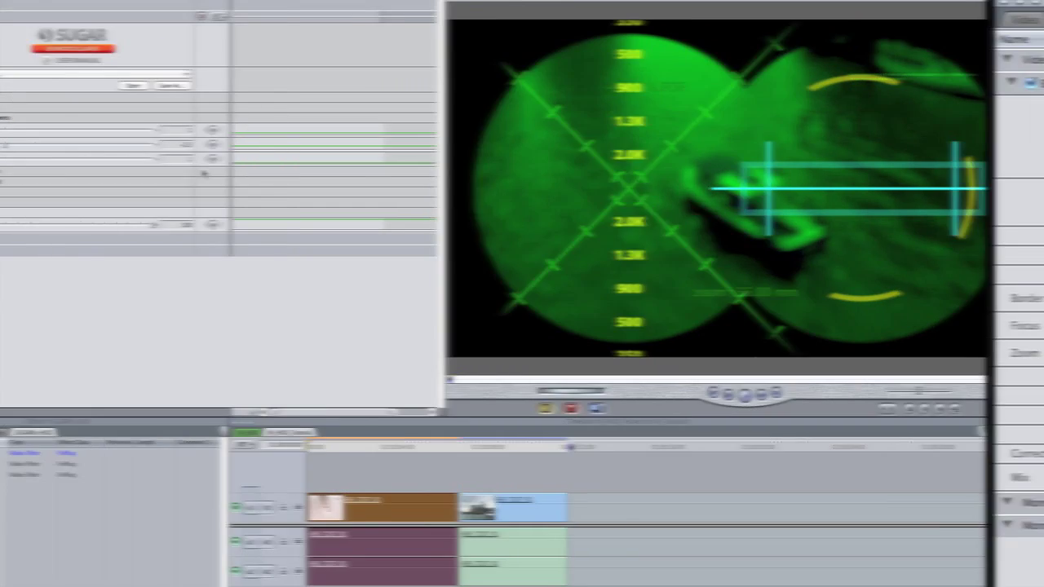
Step: Keyframe Focus at 5 then 0, smooth the keyframe, and check at 01:00:01:07
{"action": "left_click", "coordinate": [270, 144]}
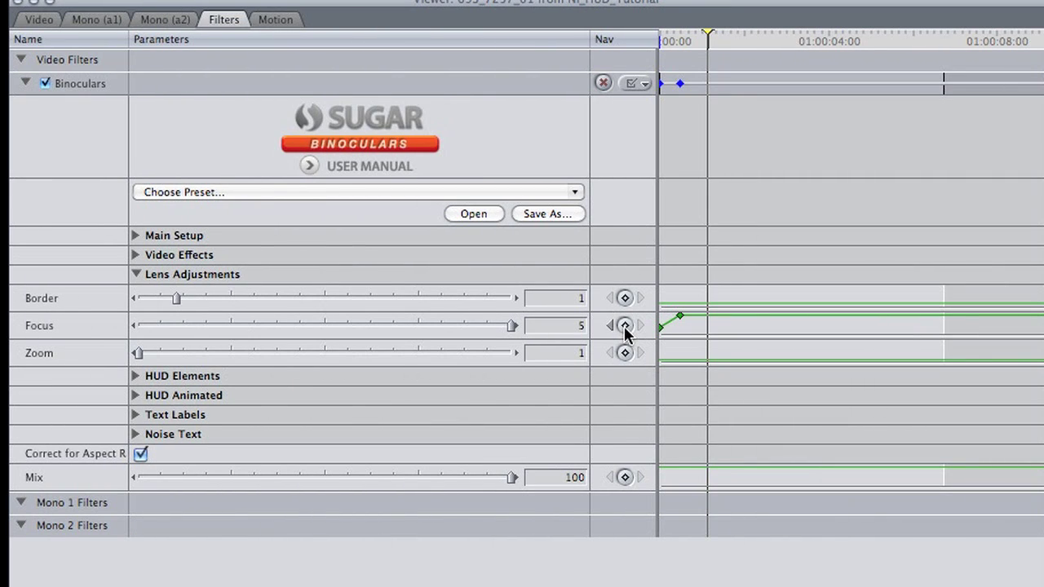
{"action": "left_click", "coordinate": [627, 325]}
{"action": "left_click", "coordinate": [576, 327]}
{"action": "type", "text": "0"}
{"action": "key", "text": "Return"}
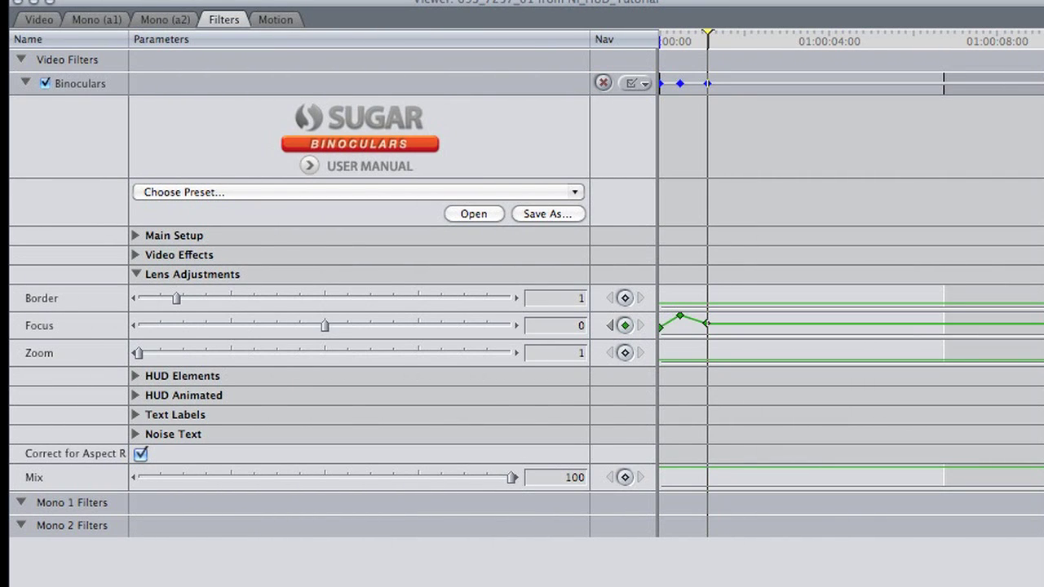
{"action": "right_click", "coordinate": [707, 322]}
{"action": "left_click", "coordinate": [753, 345]}
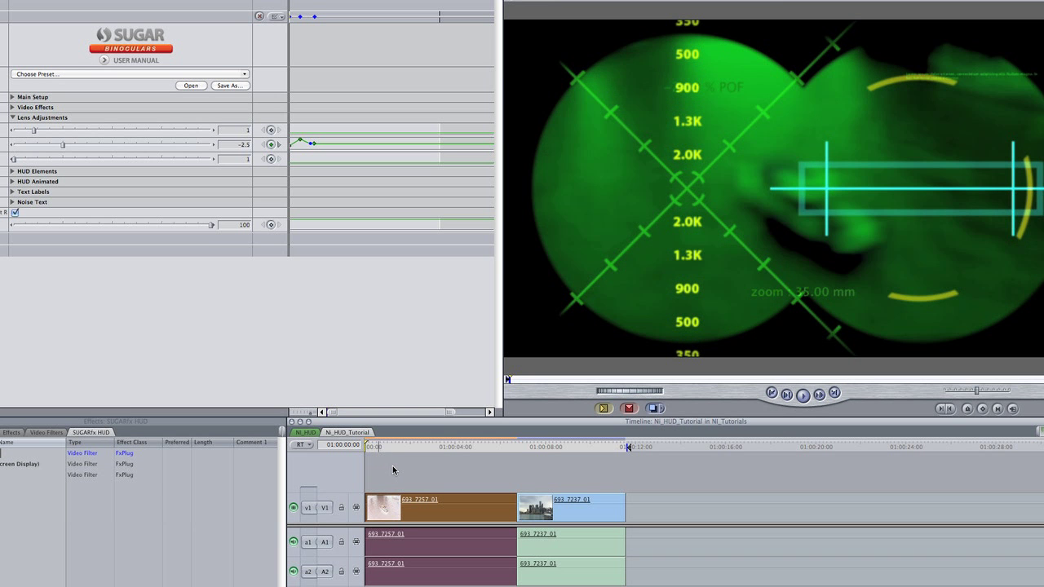
{"action": "left_click", "coordinate": [394, 470]}
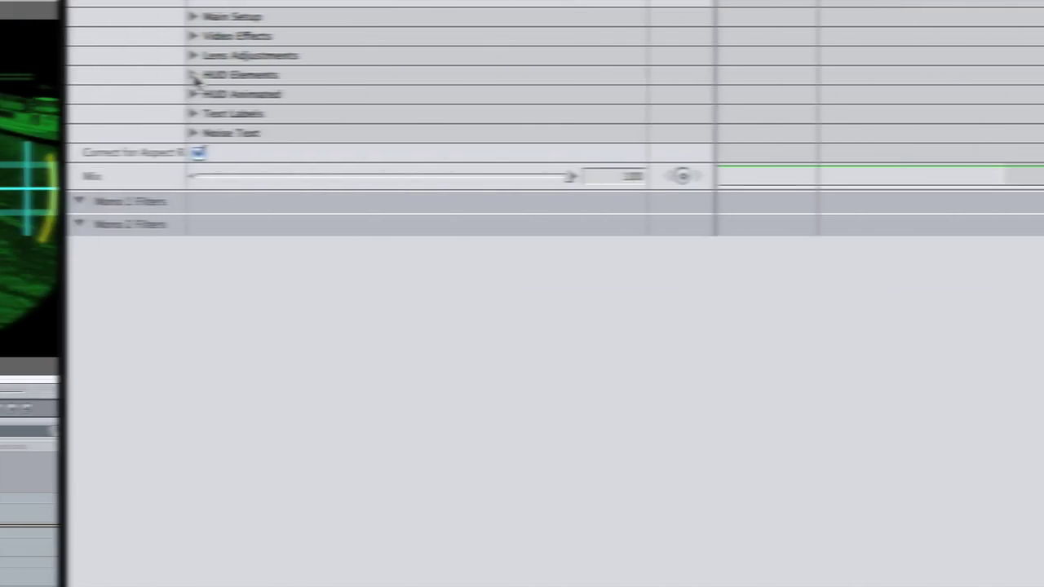
Step: Switch off the cyan HUD Frame element and lower its intensity to 0.66
{"action": "left_click", "coordinate": [195, 75]}
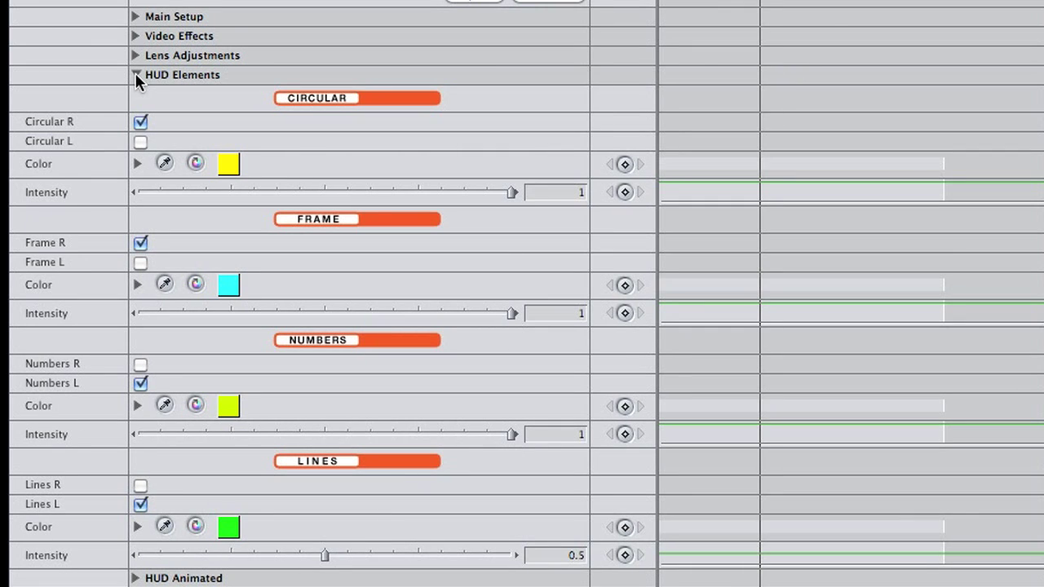
{"action": "left_click", "coordinate": [140, 123]}
{"action": "left_click", "coordinate": [140, 123]}
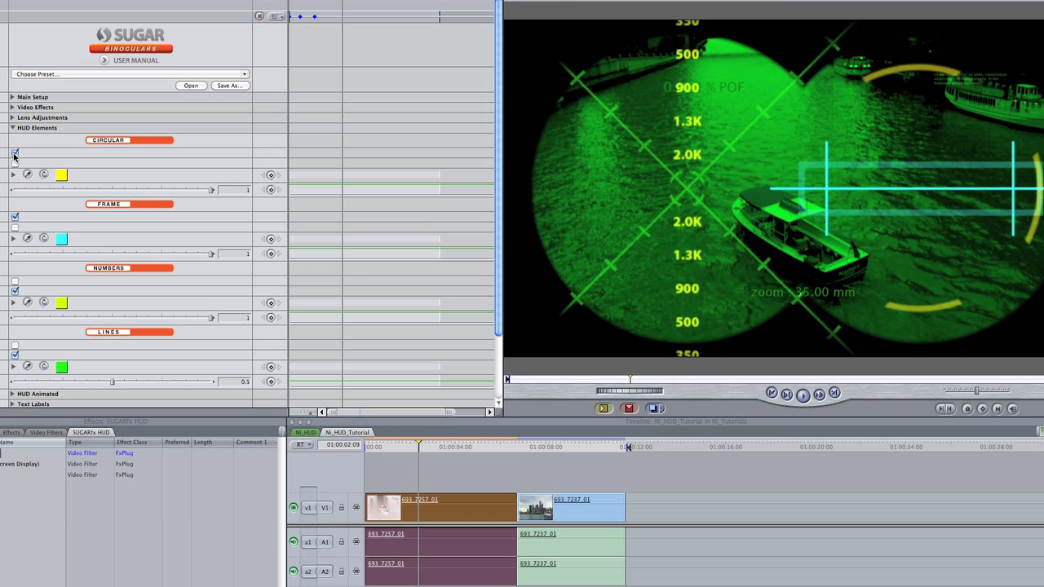
{"action": "left_click", "coordinate": [14, 217]}
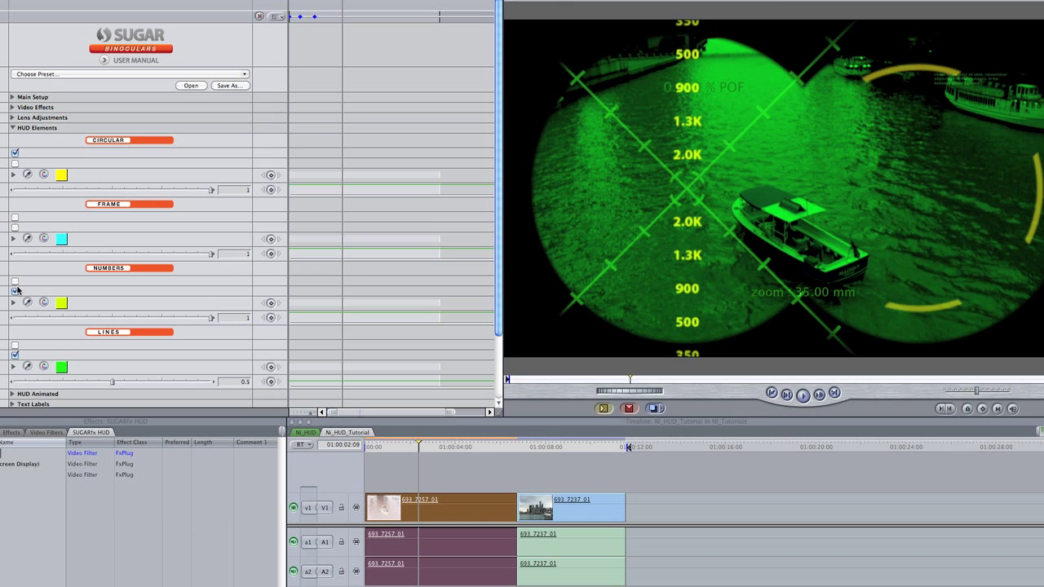
{"action": "left_click", "coordinate": [15, 290]}
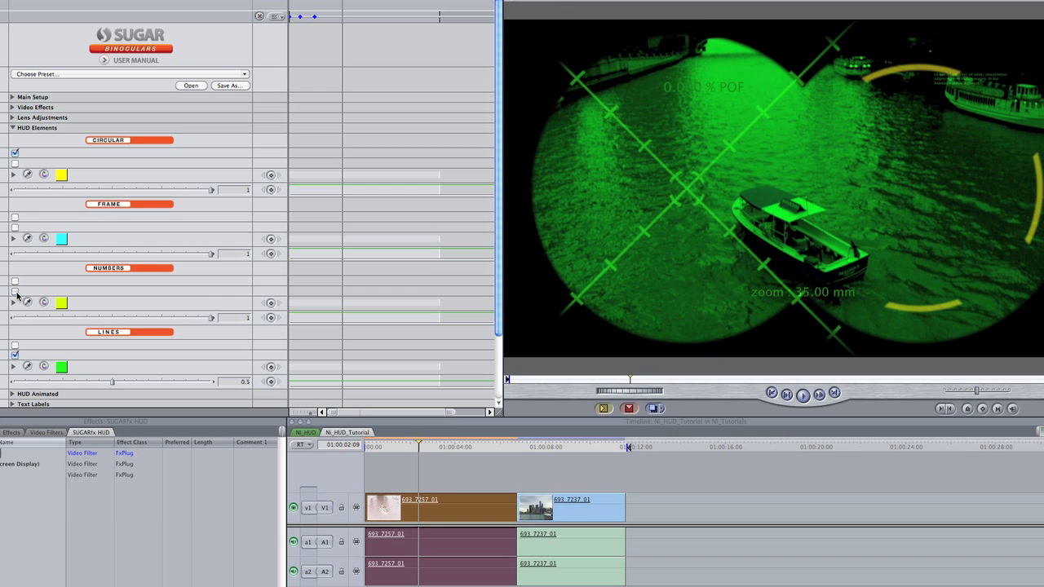
{"action": "left_click", "coordinate": [14, 291]}
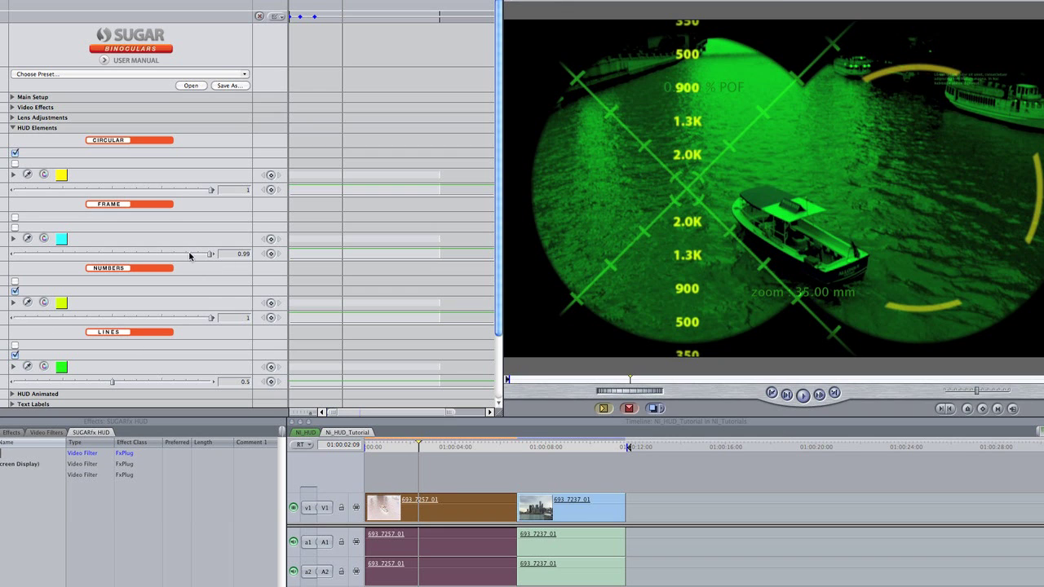
{"action": "left_click_drag", "start_coordinate": [211, 255], "coordinate": [140, 262]}
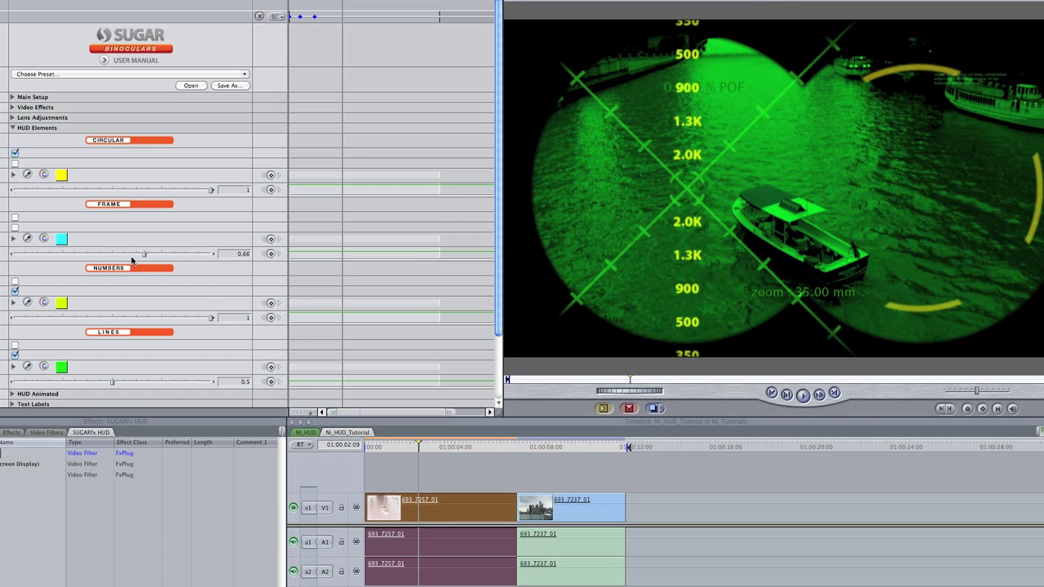
{"action": "left_click_drag", "start_coordinate": [140, 262], "coordinate": [135, 262]}
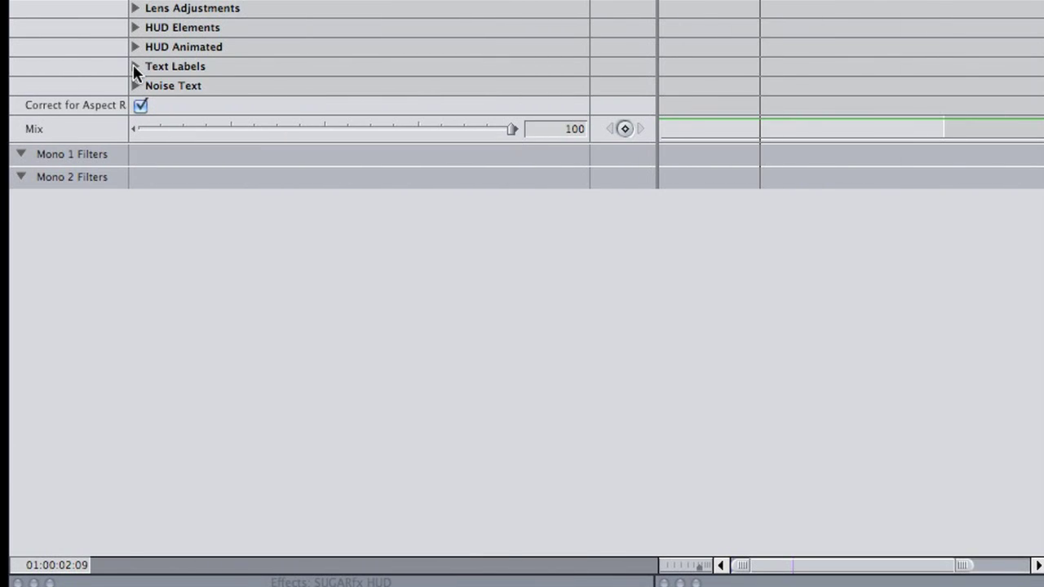
{"action": "left_click", "coordinate": [136, 67]}
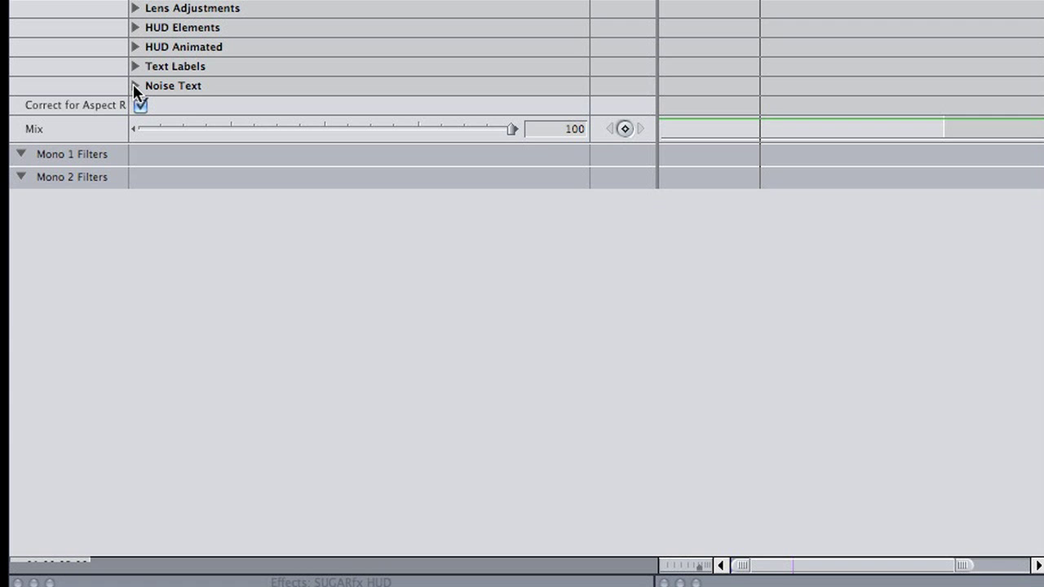
{"action": "left_click", "coordinate": [136, 85]}
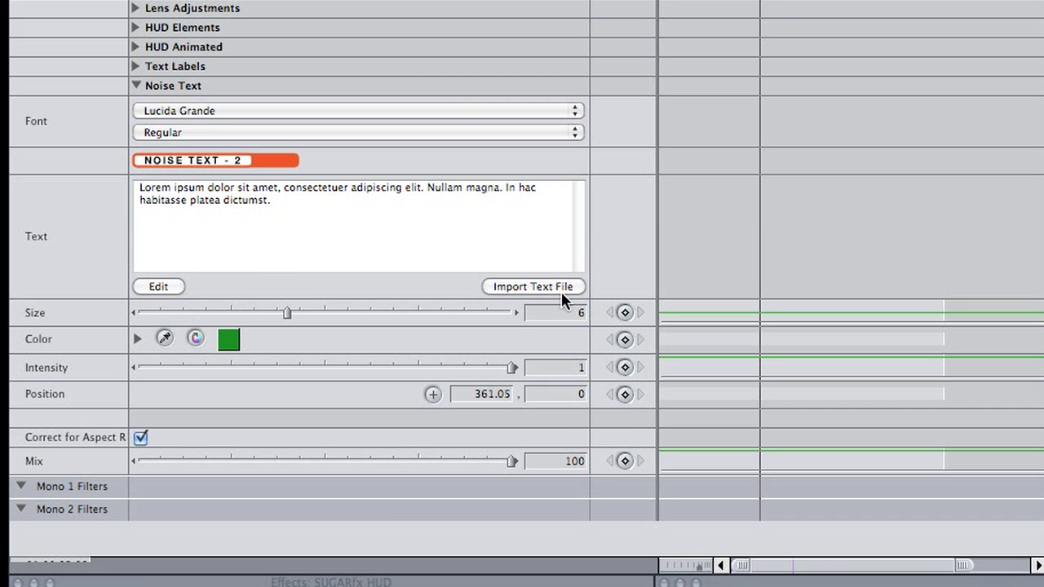
{"action": "left_click", "coordinate": [167, 285]}
{"action": "left_click_drag", "start_coordinate": [428, 183], "coordinate": [112, 137]}
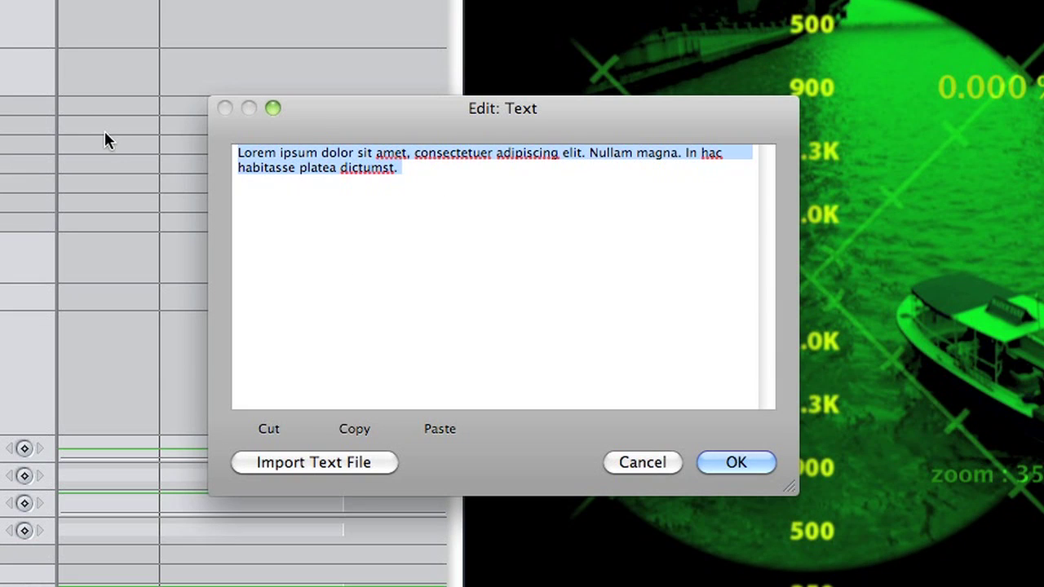
{"action": "type", "text": "12345612354"}
{"action": "type", "text": "4"}
{"action": "key", "text": "Return"}
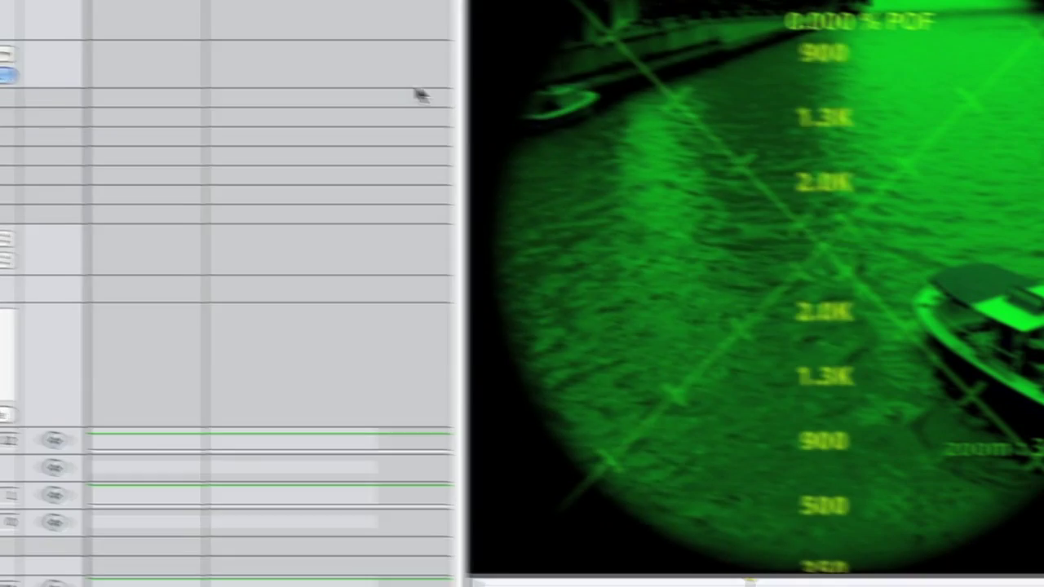
Step: Save the Binoculars settings as the preset 'HUD Night Vision'
{"action": "left_click", "coordinate": [552, 157]}
{"action": "type", "text": "HUD"}
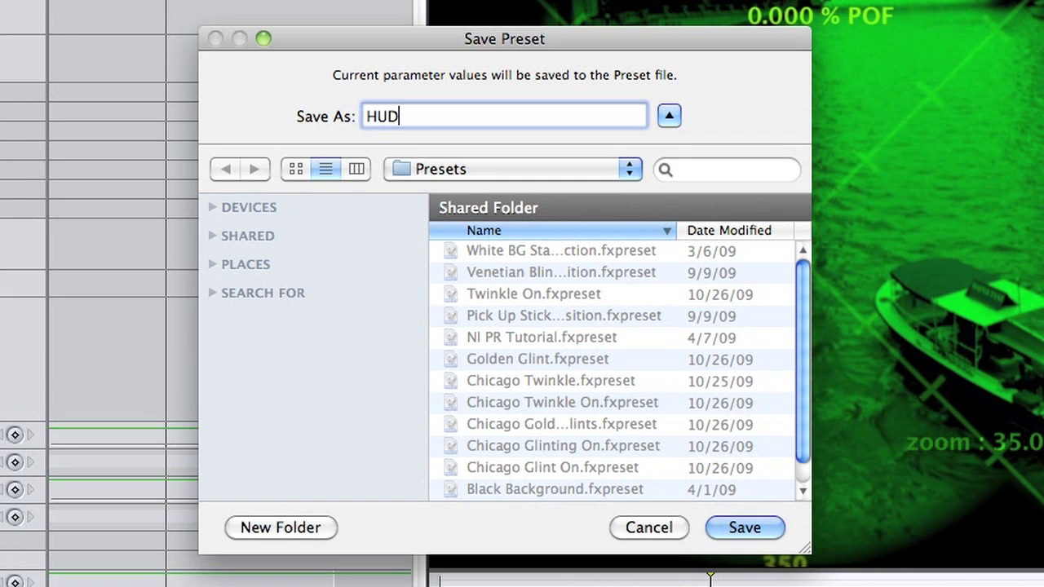
{"action": "type", "text": " Night Vid"}
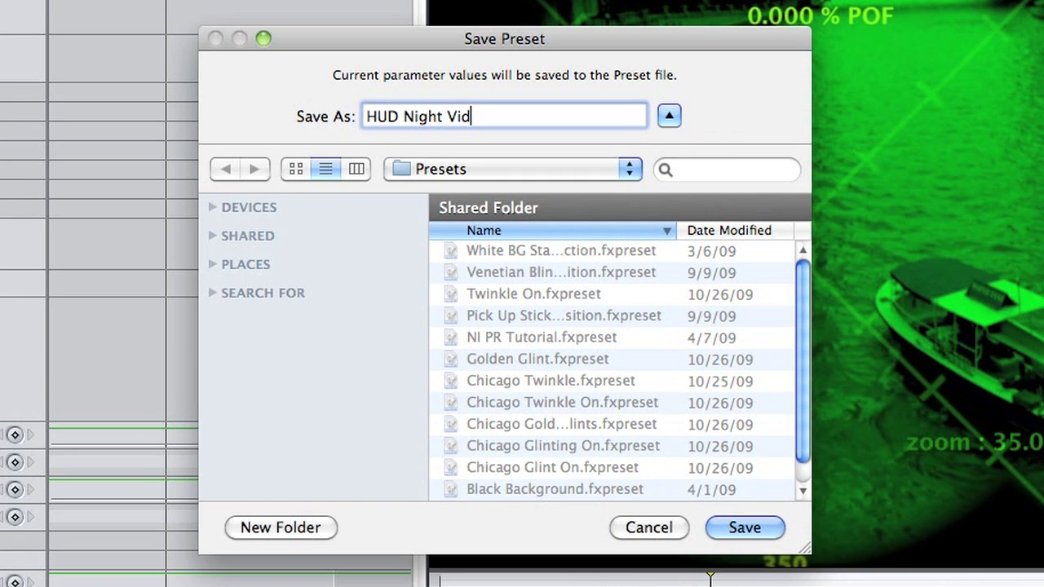
{"action": "type", "text": "ision"}
{"action": "left_click", "coordinate": [760, 527]}
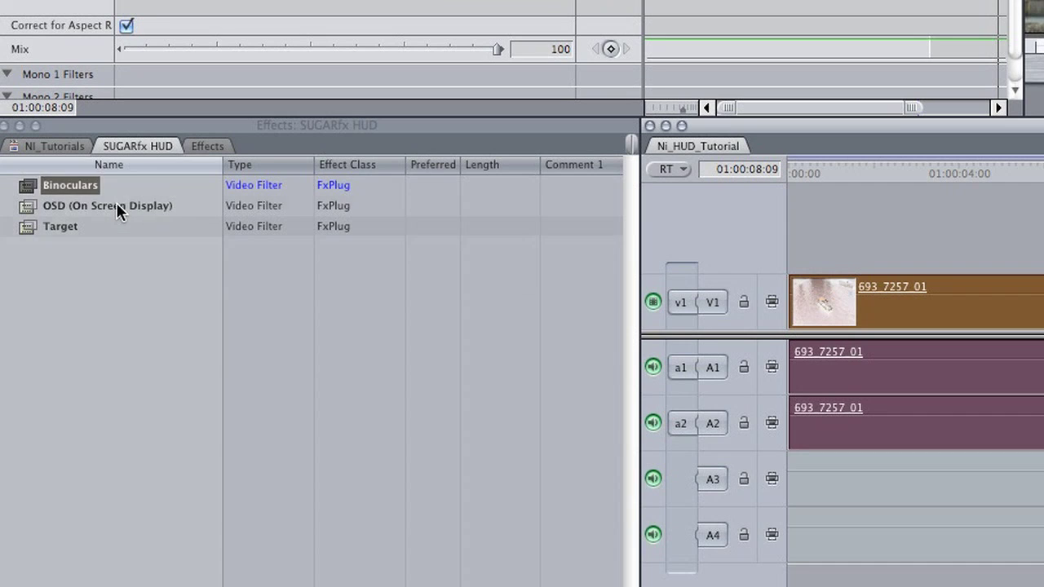
Step: Apply the OSD (On Screen Display) filter to the second V1 clip and show its settings
{"action": "left_click_drag", "start_coordinate": [116, 210], "coordinate": [1043, 309]}
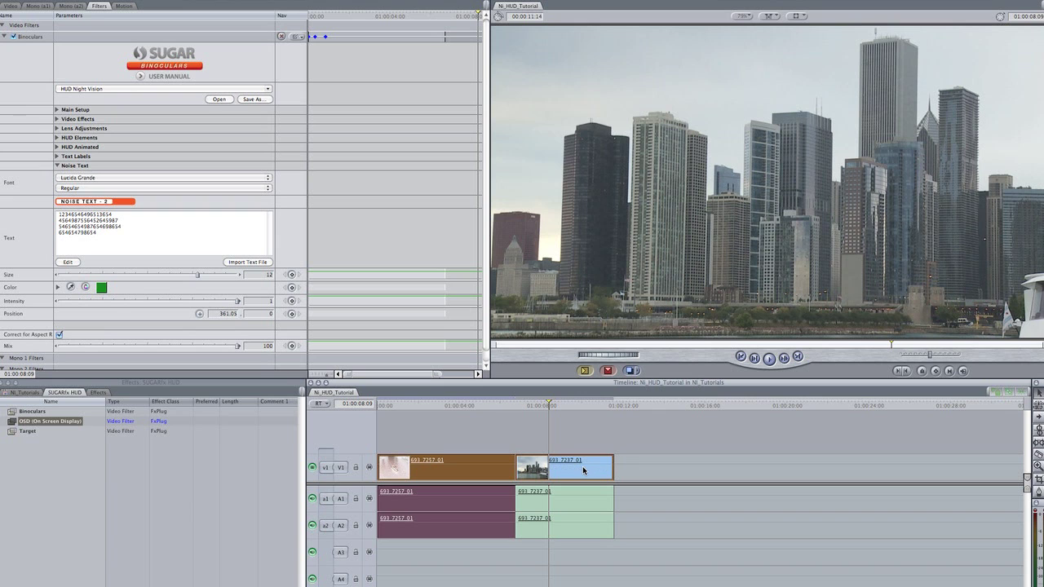
{"action": "left_click_drag", "start_coordinate": [583, 470], "coordinate": [583, 471]}
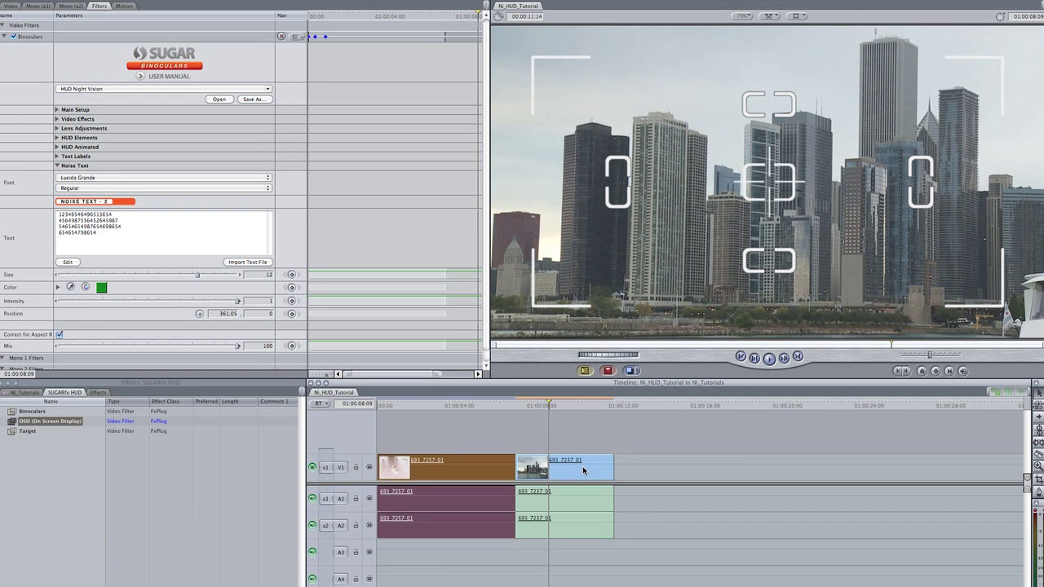
{"action": "left_click", "coordinate": [530, 467]}
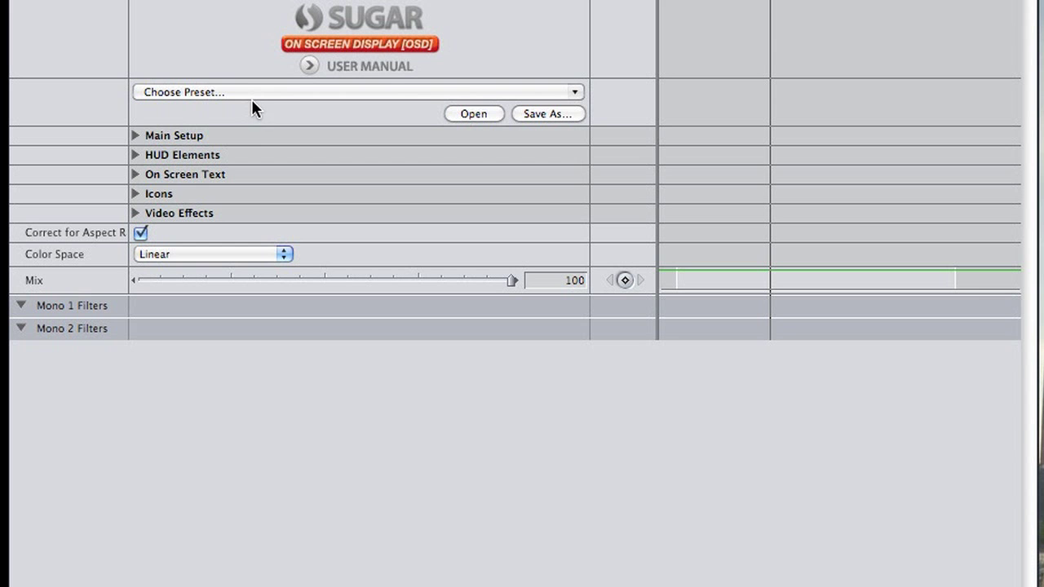
Step: Try the Bad Signal preset, apply Old Camera, and move the playhead to 01:00:08:15
{"action": "left_click", "coordinate": [111, 90]}
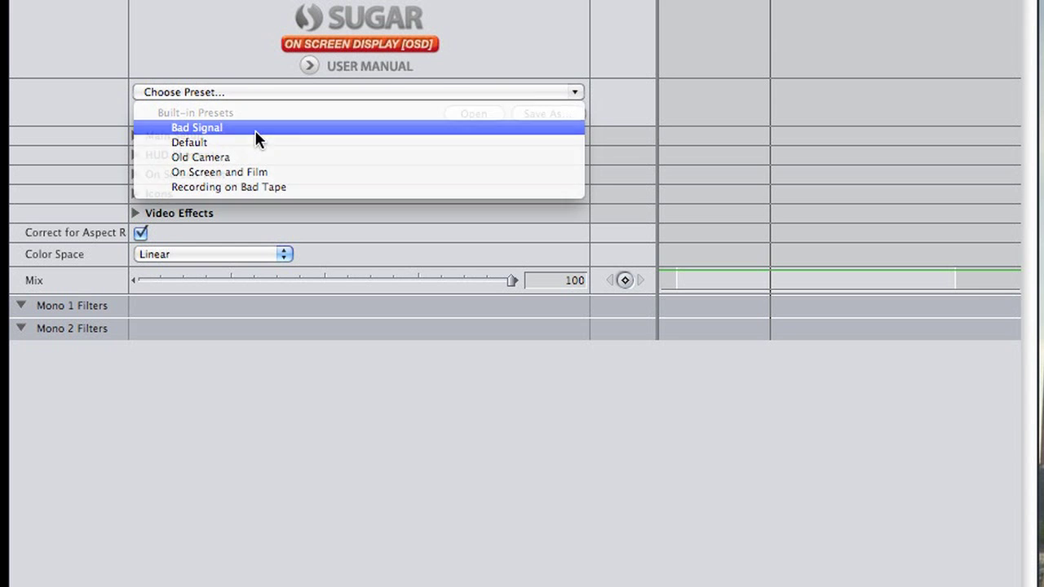
{"action": "left_click", "coordinate": [254, 131]}
{"action": "left_click", "coordinate": [337, 91]}
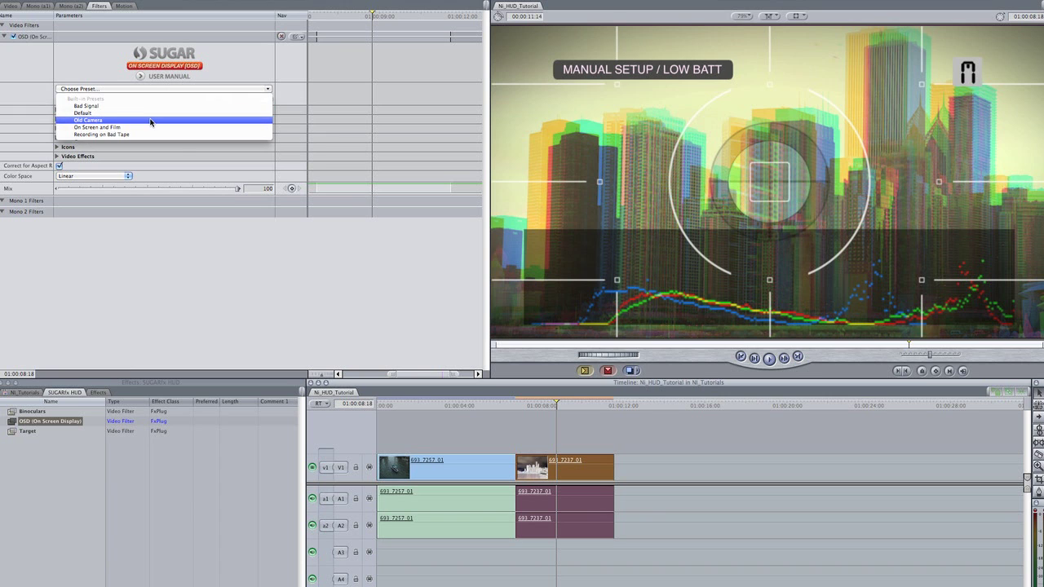
{"action": "left_click", "coordinate": [150, 122]}
{"action": "left_click", "coordinate": [568, 400]}
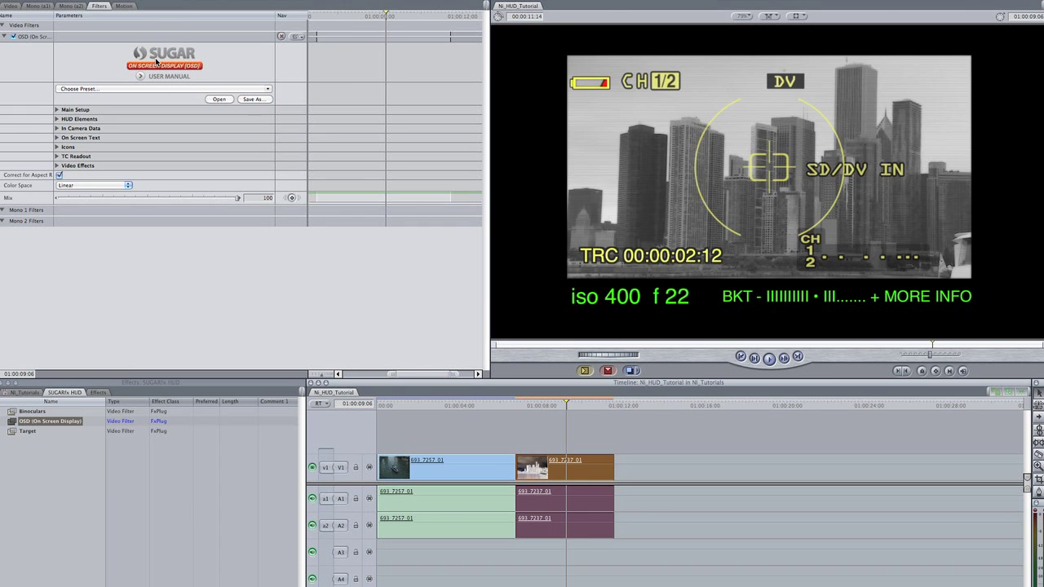
{"action": "left_click", "coordinate": [129, 91]}
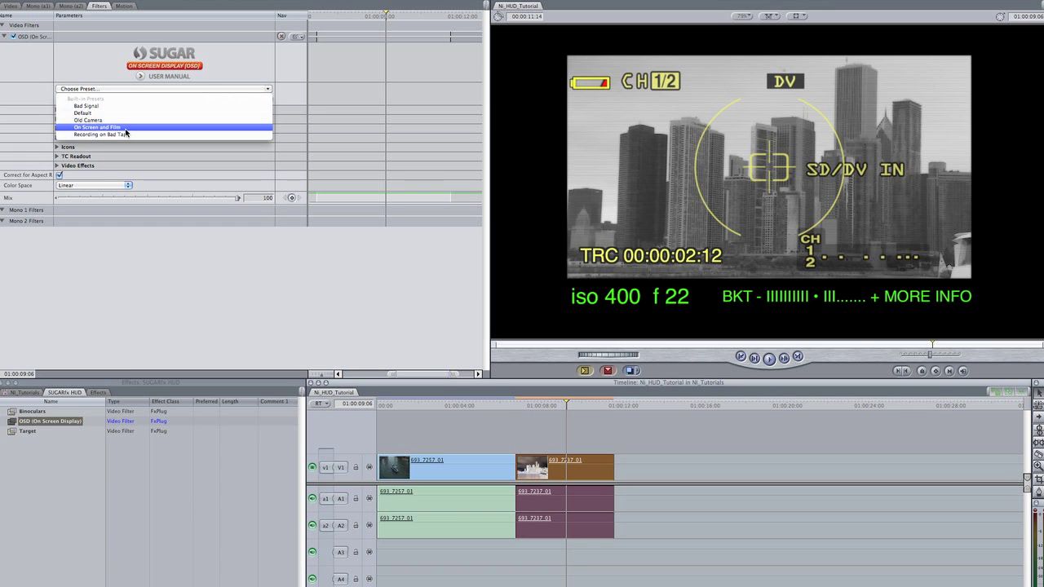
{"action": "left_click", "coordinate": [503, 328]}
{"action": "left_click", "coordinate": [554, 399]}
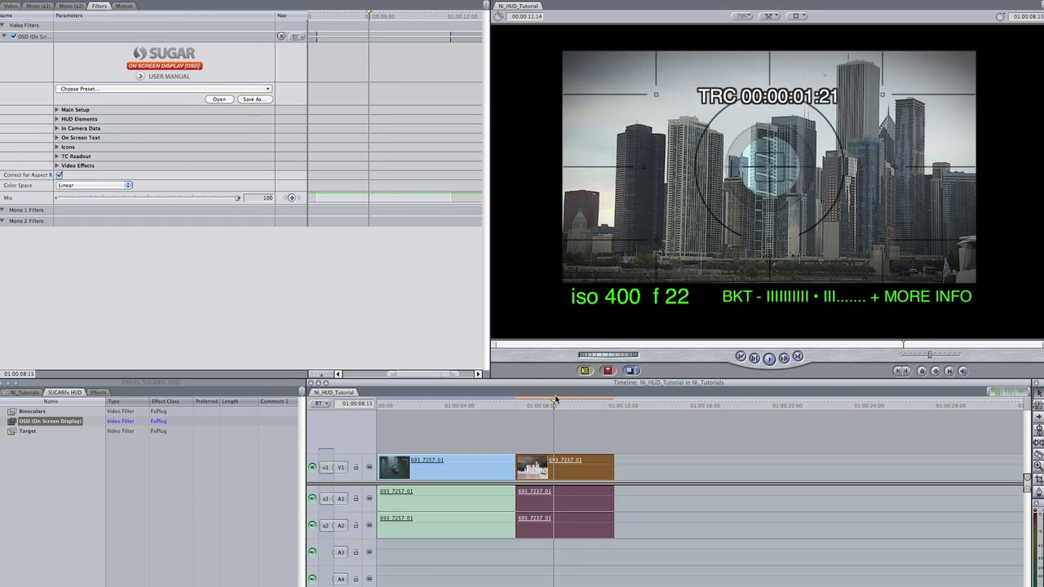
{"action": "left_click", "coordinate": [50, 38]}
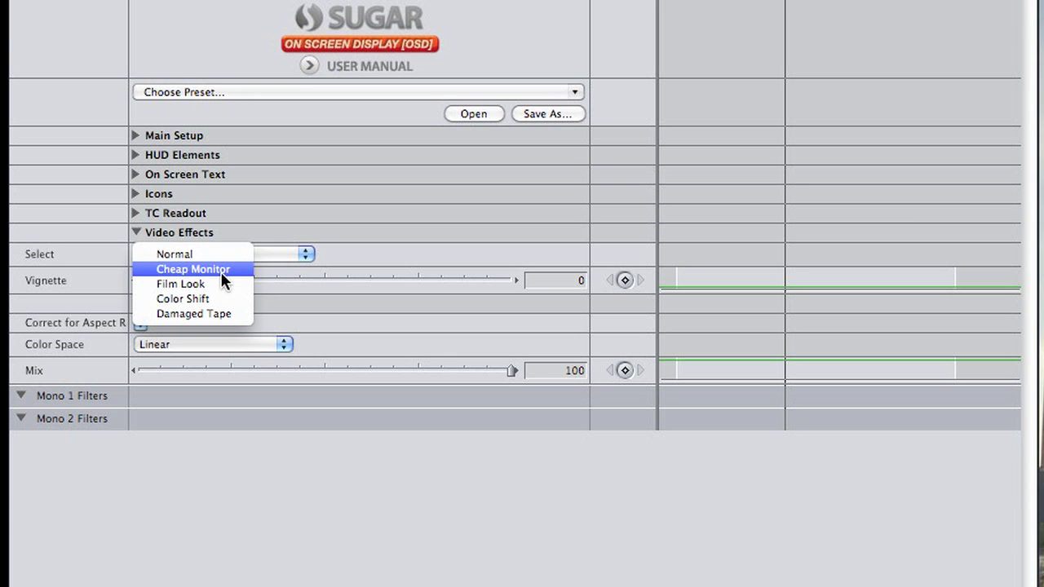
Step: Switch the OSD video effect to Cheap Monitor
{"action": "left_click", "coordinate": [221, 271]}
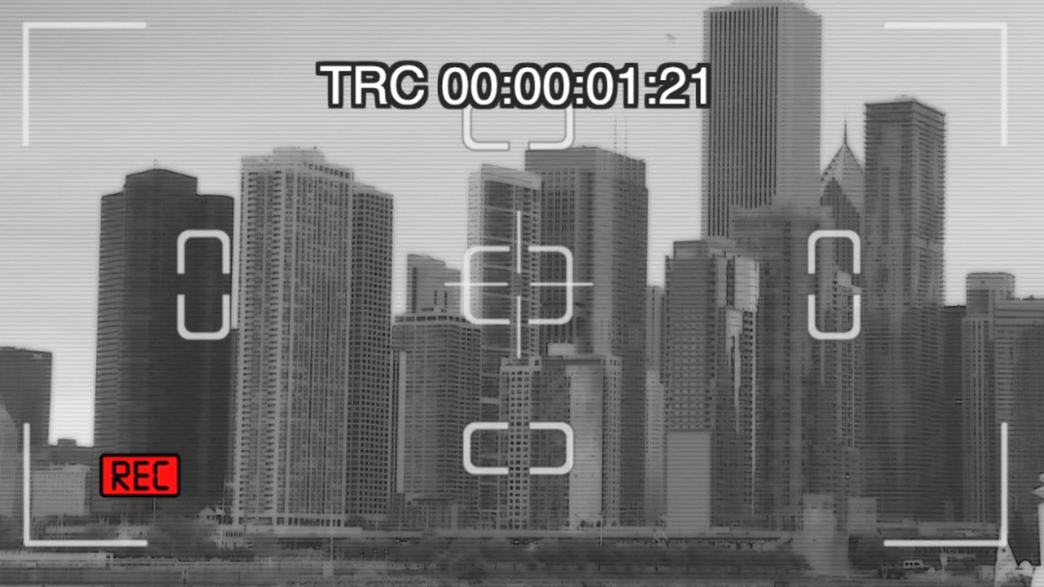